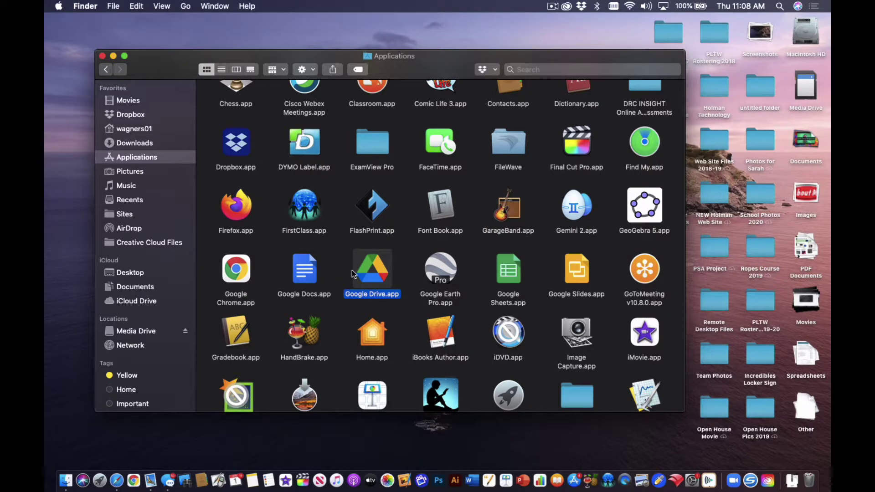
# Step: Select Google Drive.app in Applications and launch it, opening the Sign in window
pyautogui.press('f')
pyautogui.click(383, 262)
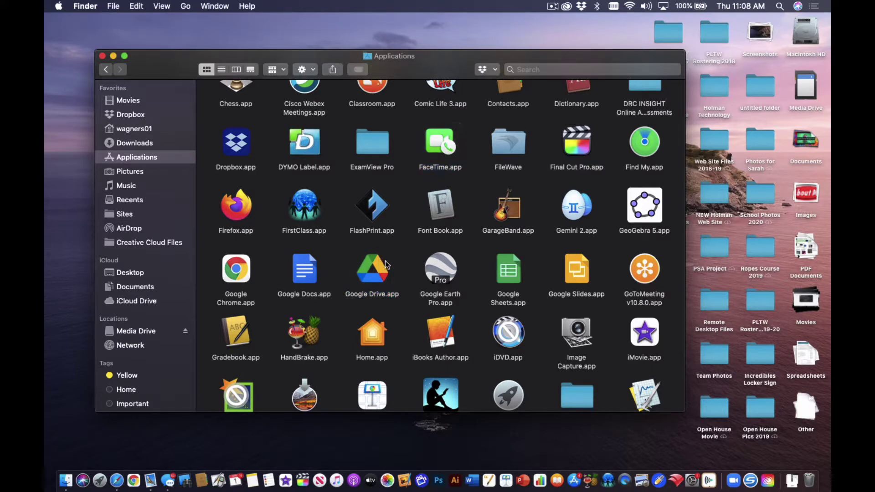
pyautogui.click(373, 267)
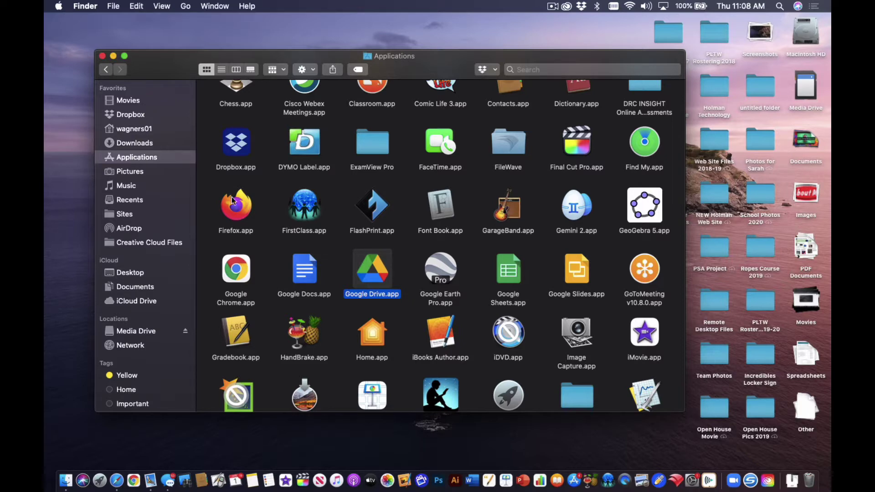
pyautogui.click(374, 279)
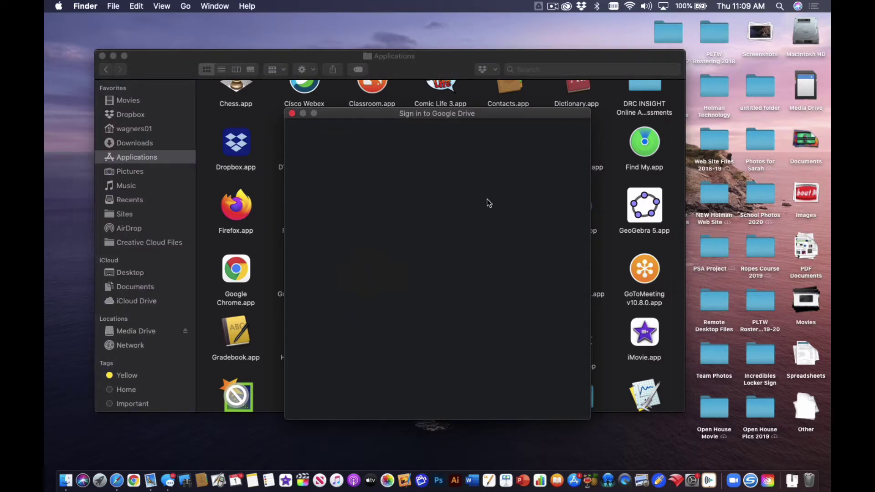
# Step: Check the Google Drive menu-bar status panel, then enter the account e-mail in the sign-in field
pyautogui.click(539, 6)
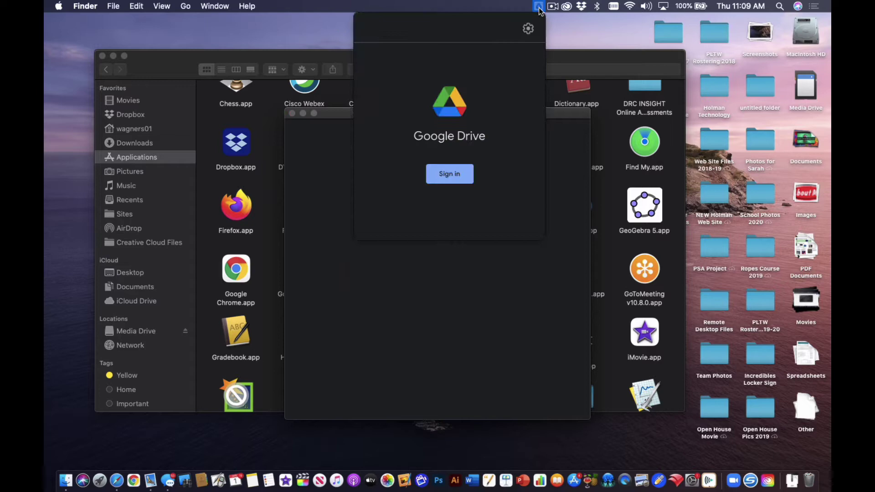
pyautogui.click(538, 8)
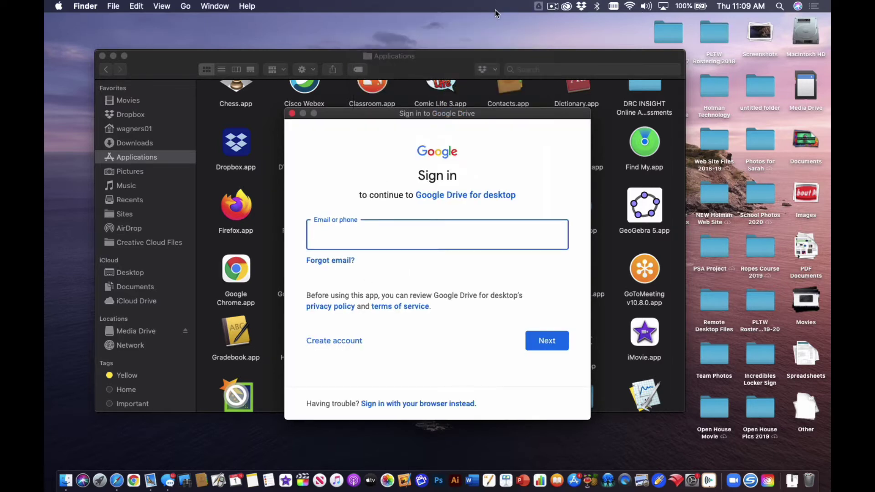
pyautogui.click(540, 6)
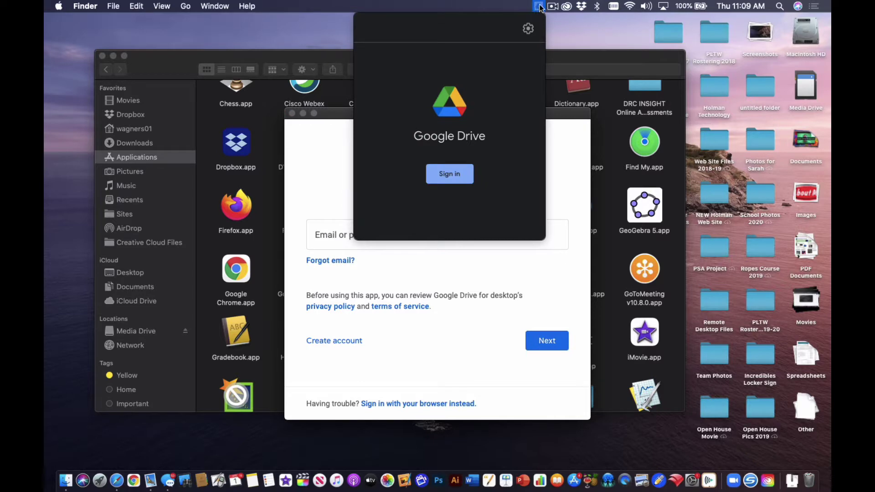
pyautogui.click(468, 259)
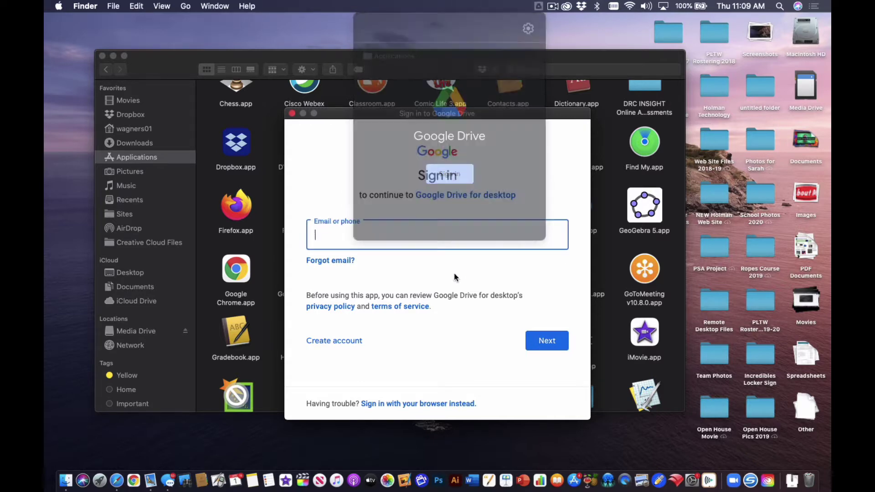
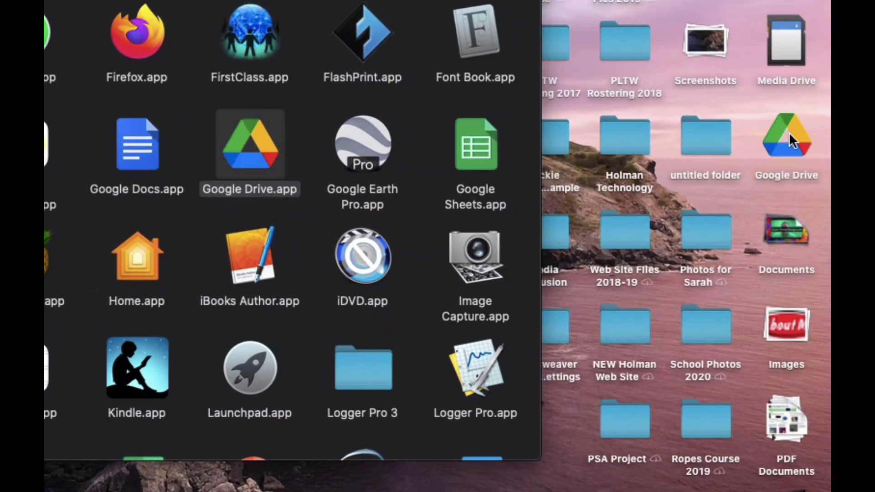
# Step: Browse the mounted Google Drive location in Finder and select its My Drive folder
pyautogui.click(804, 138)
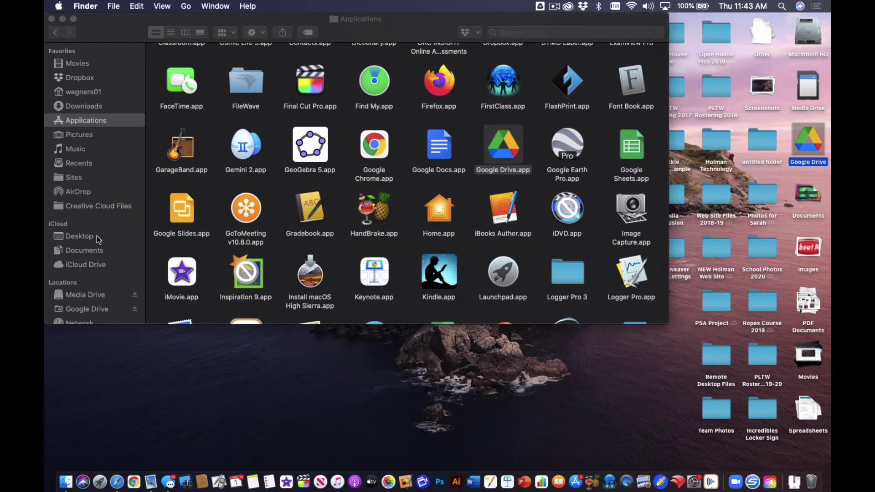
pyautogui.scroll(-3, 97, 239)
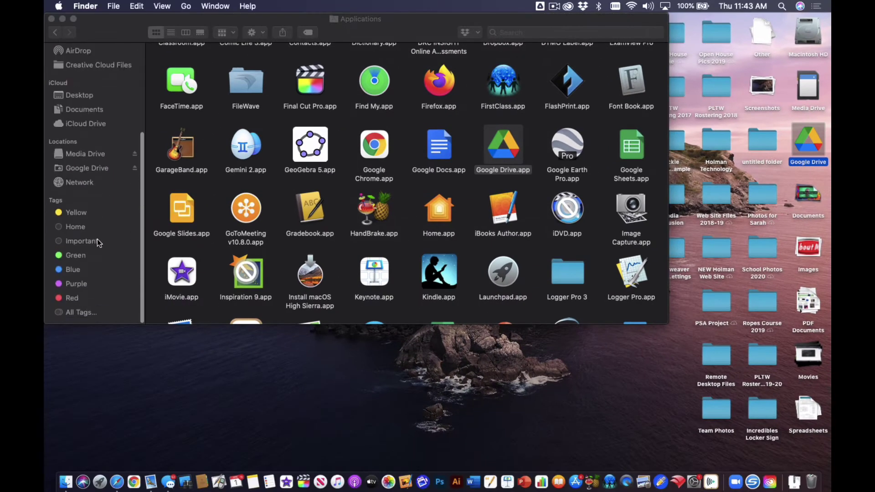
pyautogui.click(94, 174)
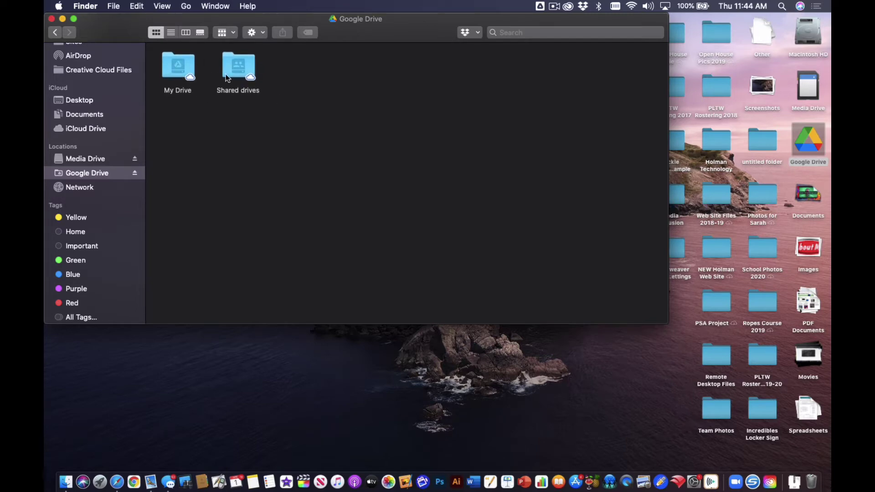
pyautogui.click(177, 72)
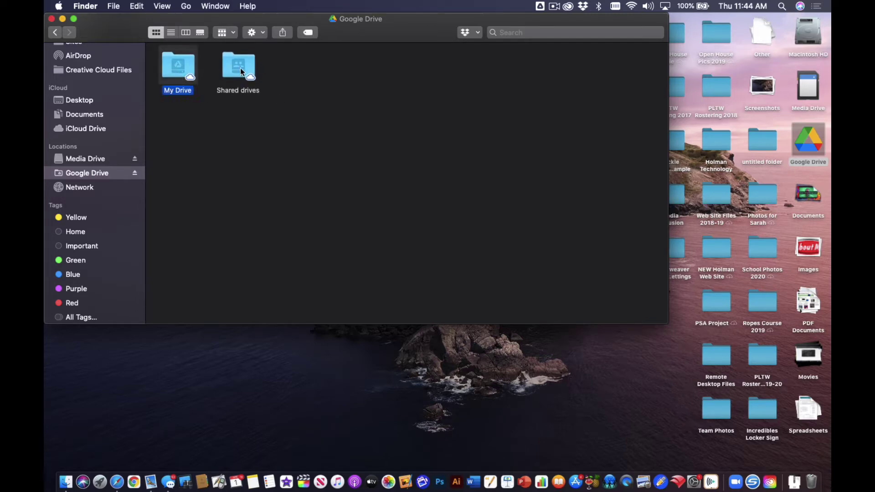
# Step: Open My Drive and switch its files to List view
pyautogui.doubleClick(172, 69)
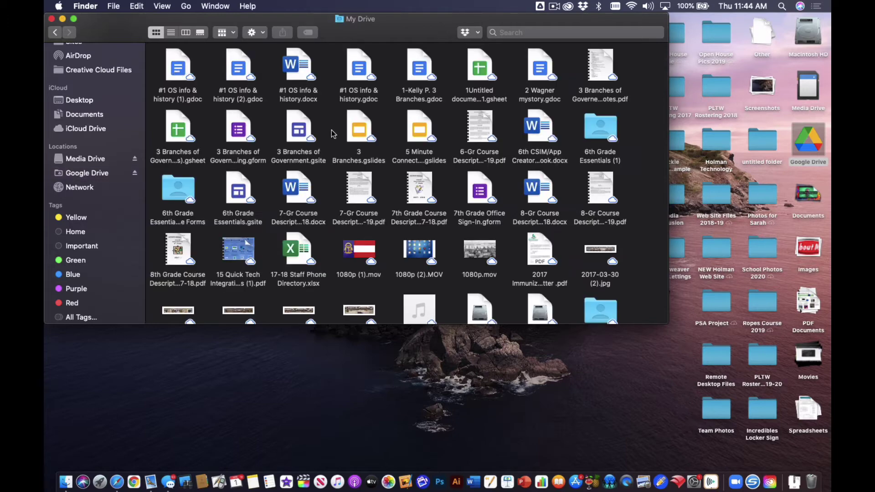
pyautogui.scroll(-15, 332, 133)
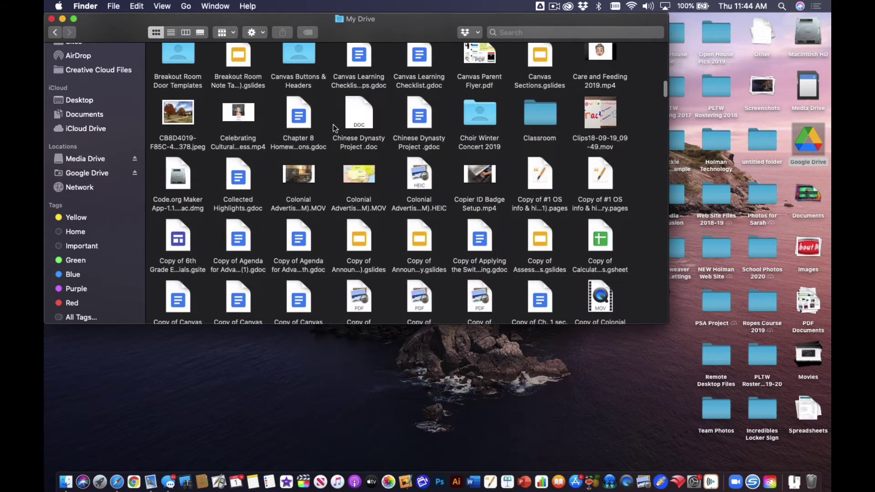
pyautogui.scroll(15, 329, 114)
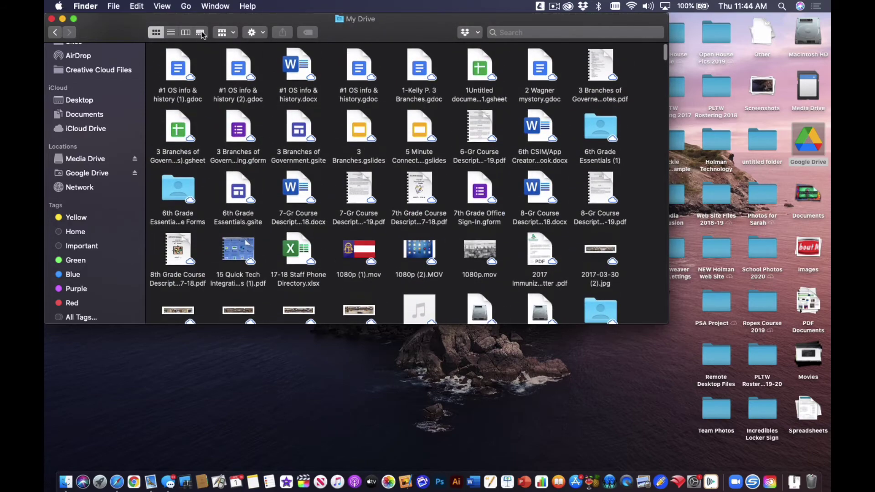
pyautogui.click(173, 33)
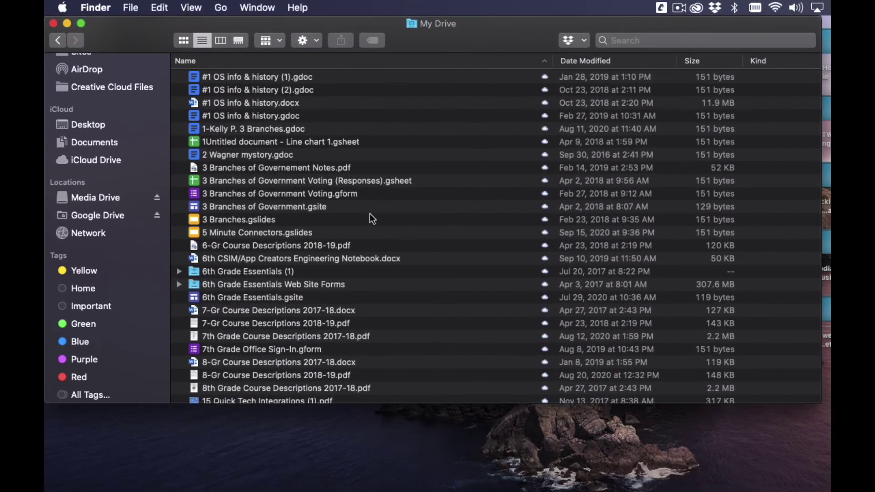
# Step: Find the 3 Branches .gdoc file in the list and open it in Safari
pyautogui.scroll(-5, 306, 171)
pyautogui.scroll(-20, 370, 215)
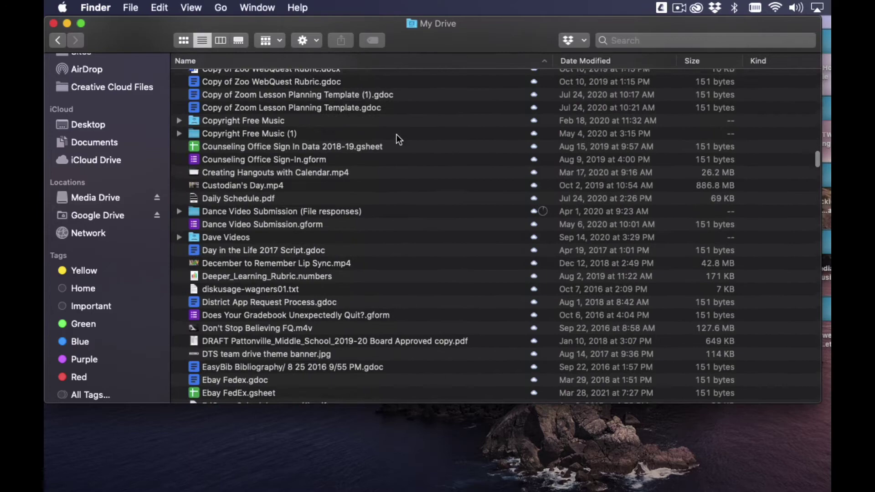
pyautogui.scroll(20, 397, 134)
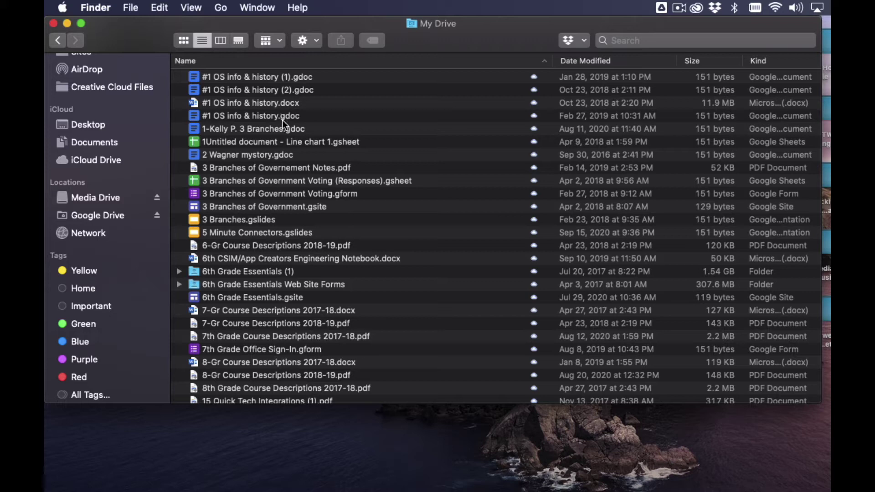
pyautogui.click(272, 130)
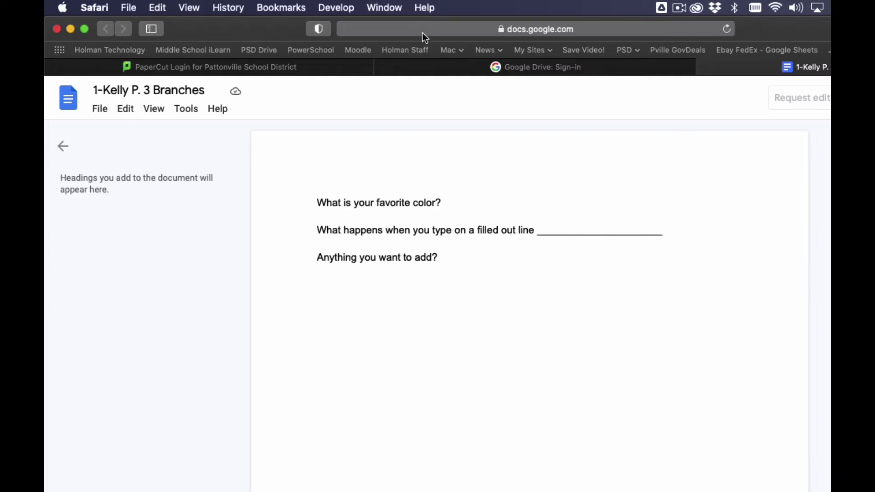
# Step: Close the Safari window with the 3 Branches doc, returning to the My Drive list
pyautogui.click(56, 29)
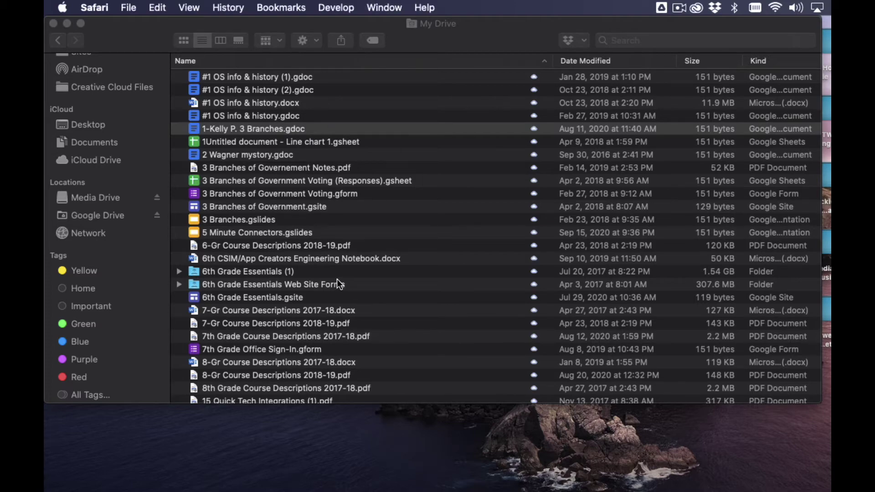
pyautogui.scroll(-15, 337, 279)
pyautogui.scroll(15, 337, 279)
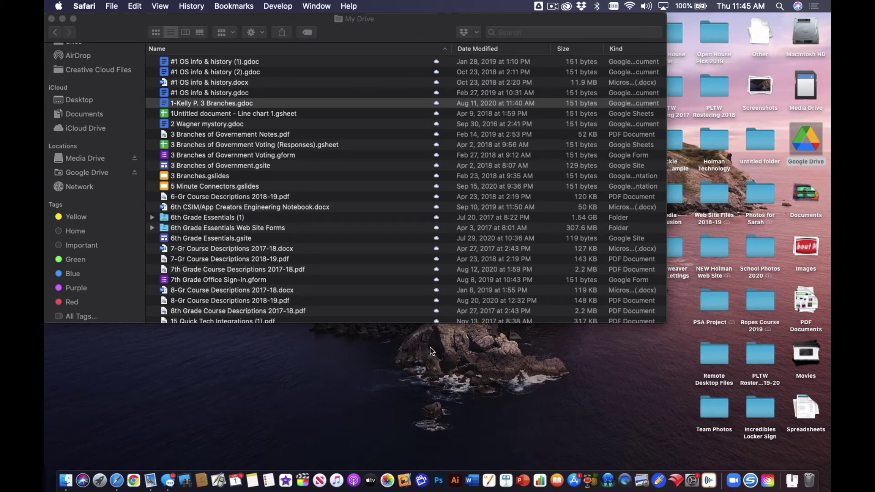
# Step: Drag the about-me button JPG from the desktop Images stack into the My Drive list
pyautogui.click(814, 256)
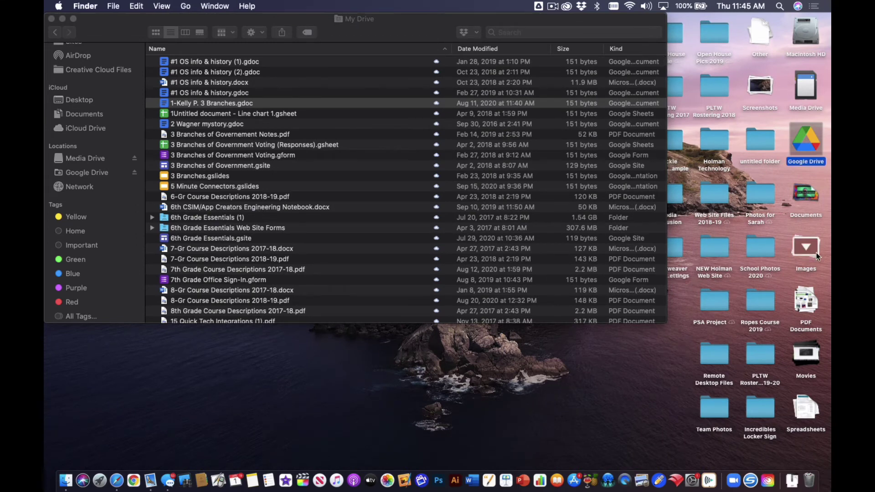
pyautogui.moveTo(807, 305); pyautogui.dragTo(338, 171)
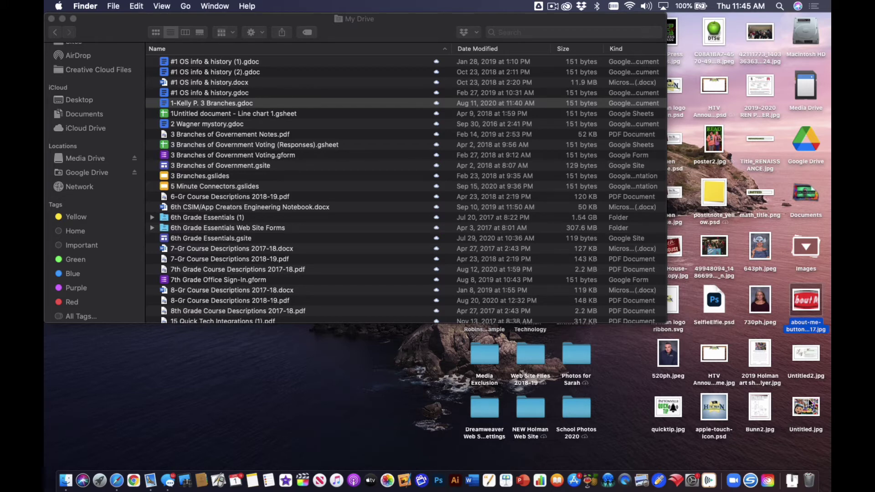
pyautogui.click(812, 248)
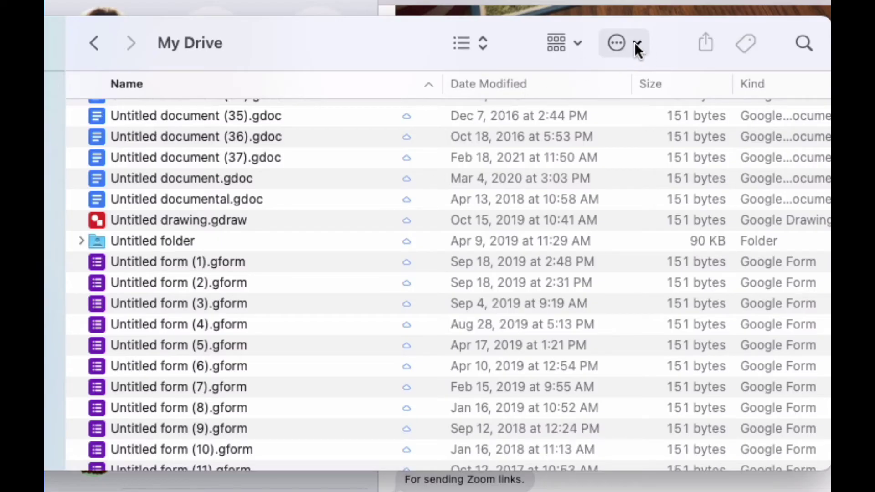
# Step: Create a new folder in My Drive named 'Untitled Documents'
pyautogui.click(636, 43)
pyautogui.click(637, 75)
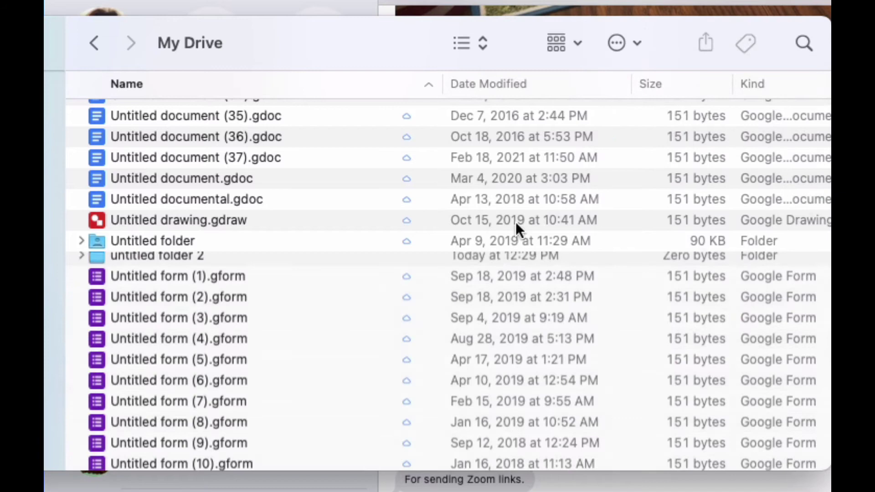
pyautogui.write('Untitles')
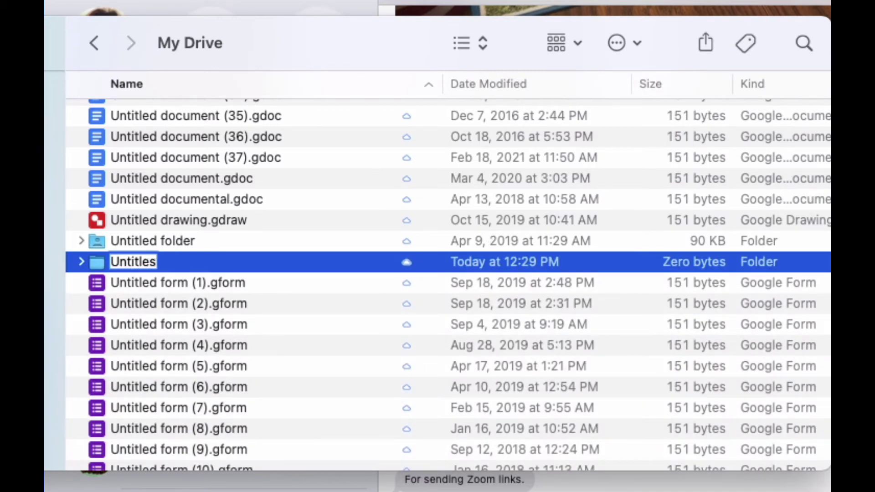
pyautogui.press('BackSpace')
pyautogui.write('d Documents')
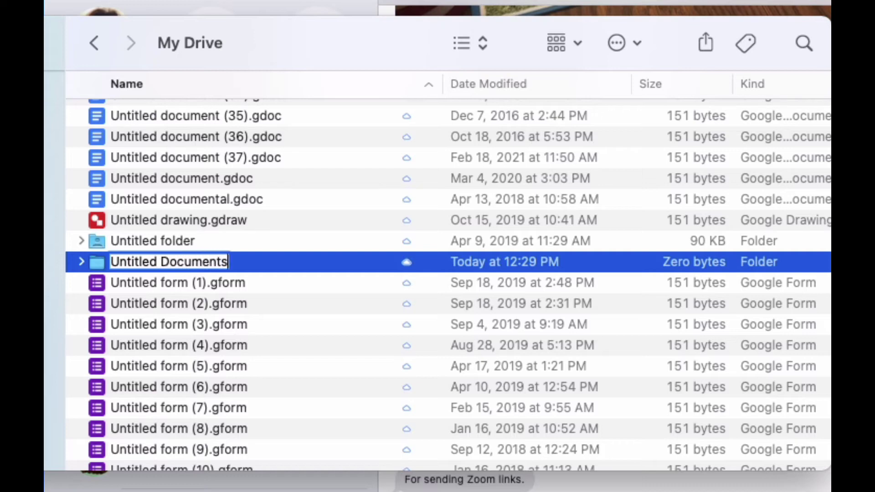
pyautogui.press('Return')
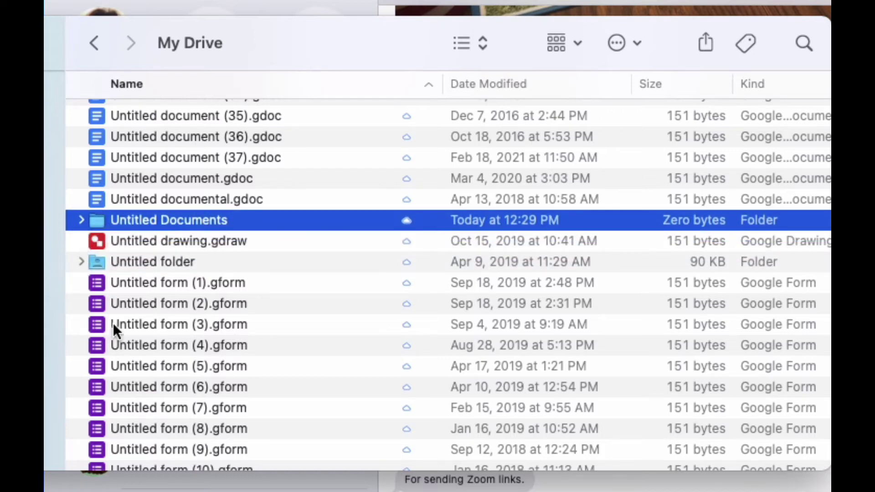
# Step: Select Untitled document (28).gdoc through Untitled documental.gdoc
pyautogui.scroll(5, 110, 247)
pyautogui.click(72, 138)
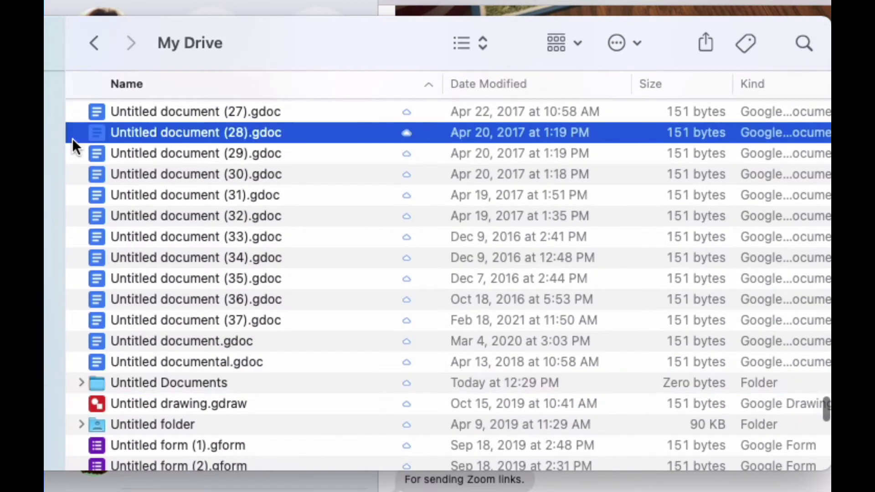
pyautogui.moveTo(72, 138); pyautogui.dragTo(172, 383)
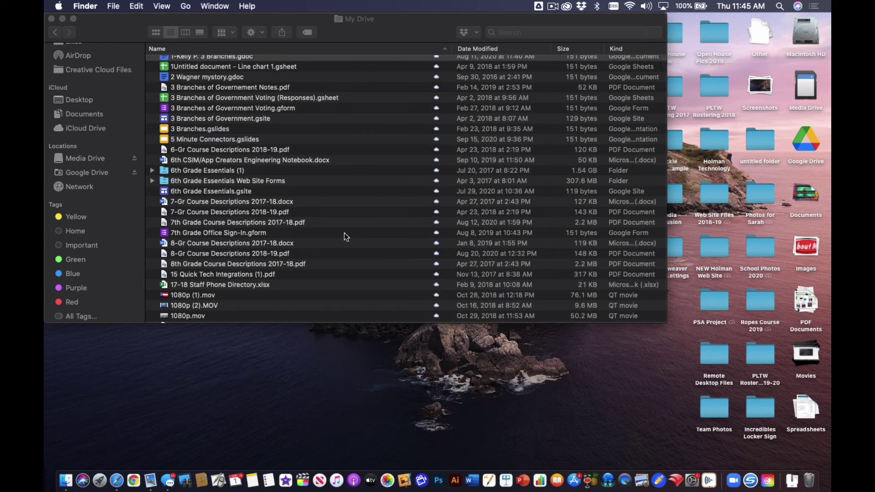
# Step: Open the 6th Grade Essentials (1) folder and select Surviving Middle School.mp4 (1.42 GB)
pyautogui.click(217, 173)
pyautogui.doubleClick(218, 174)
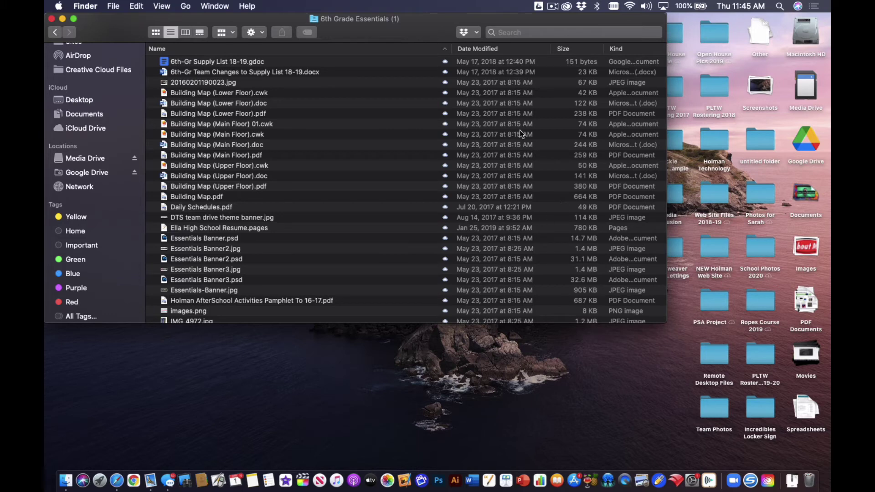
pyautogui.scroll(-5, 421, 199)
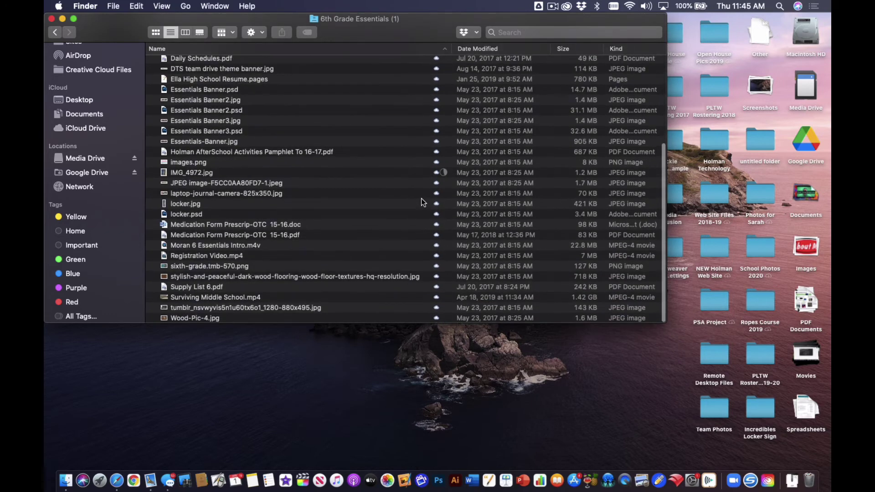
pyautogui.click(224, 298)
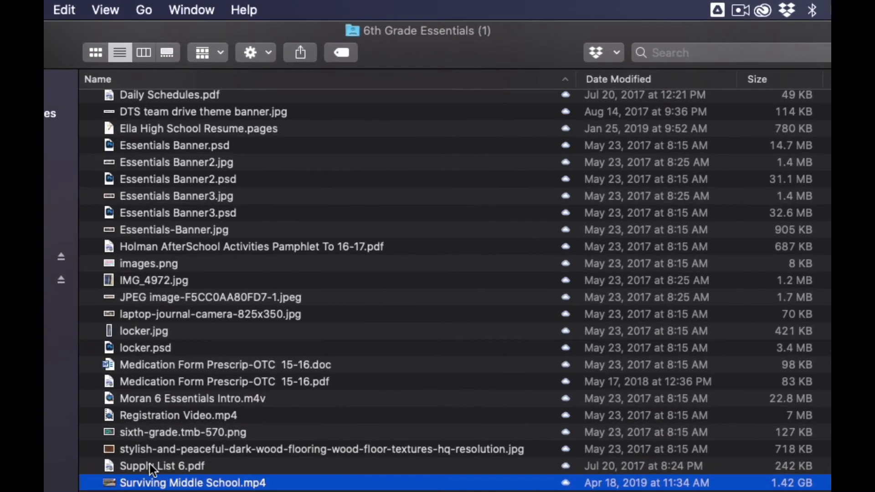
# Step: Append 'th' to Supply List 6.pdf so it reads Supply List 6th.pdf
pyautogui.click(188, 285)
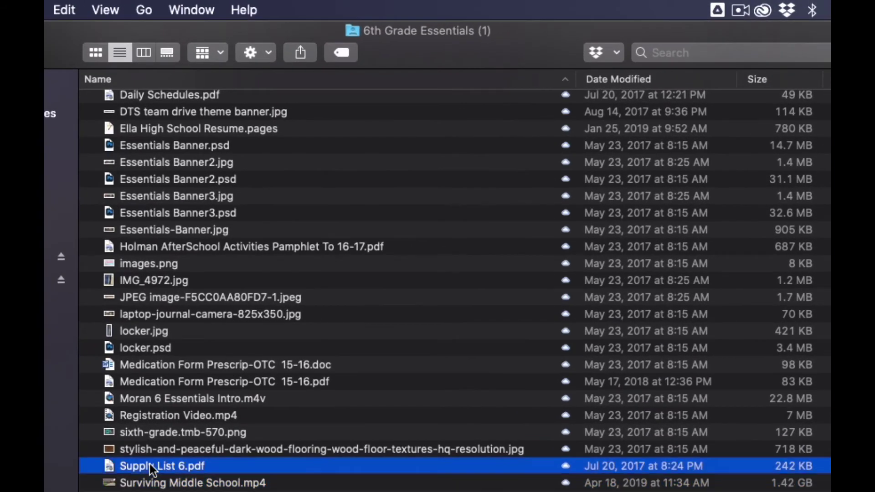
pyautogui.click(177, 467)
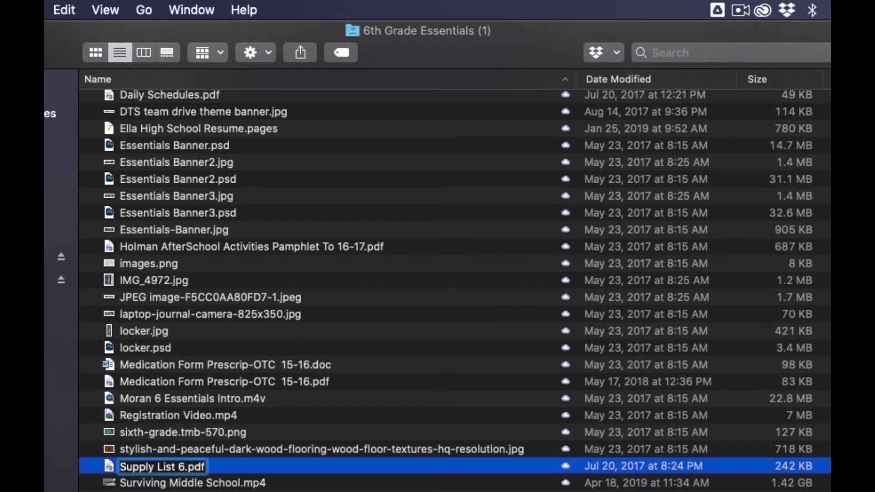
pyautogui.write('th')
pyautogui.click(317, 483)
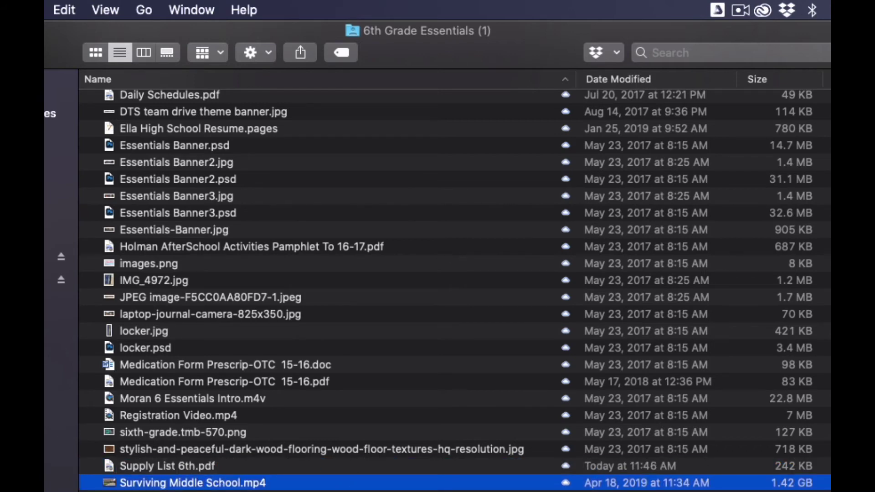
pyautogui.click(718, 16)
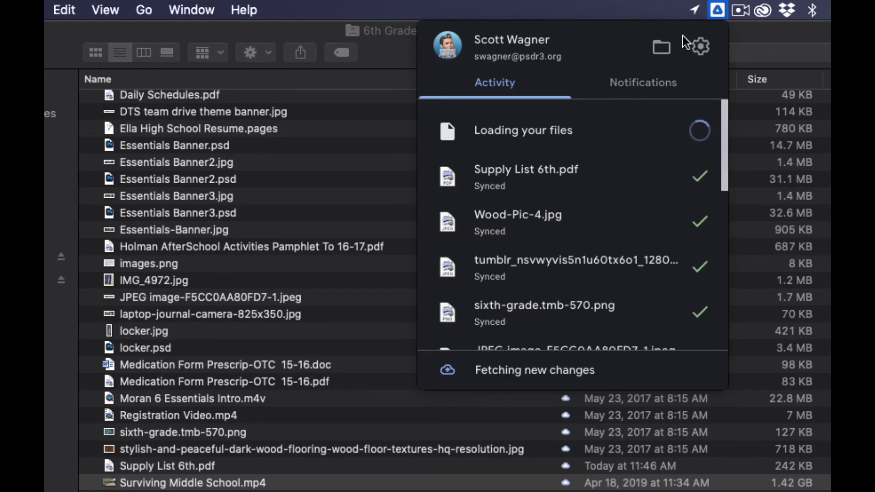
pyautogui.click(711, 11)
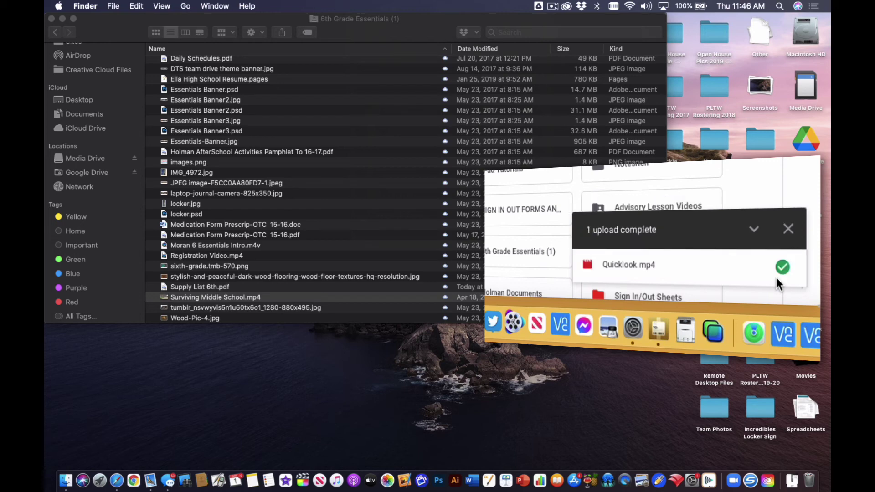
# Step: Return Finder to My Drive and drag the PLTW Rostering 2018 desktop folder into it
pyautogui.click(715, 89)
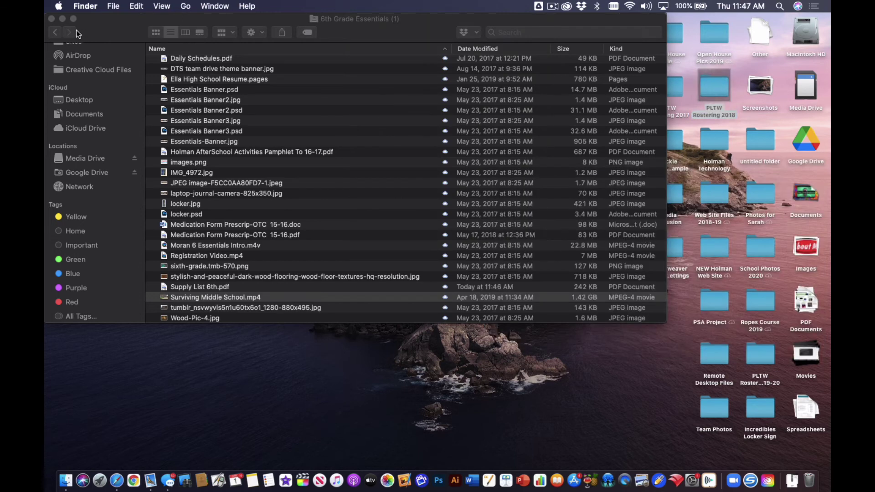
pyautogui.click(57, 28)
pyautogui.click(55, 32)
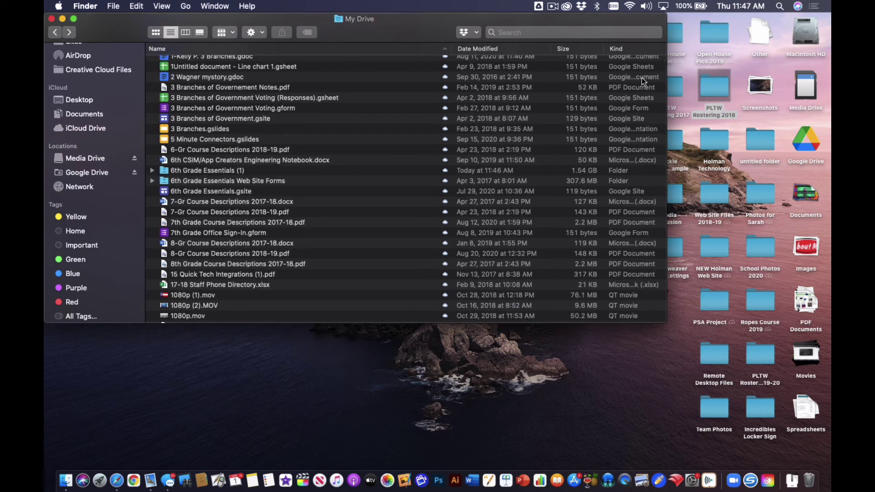
pyautogui.moveTo(708, 86); pyautogui.dragTo(373, 159)
pyautogui.scroll(5, 387, 203)
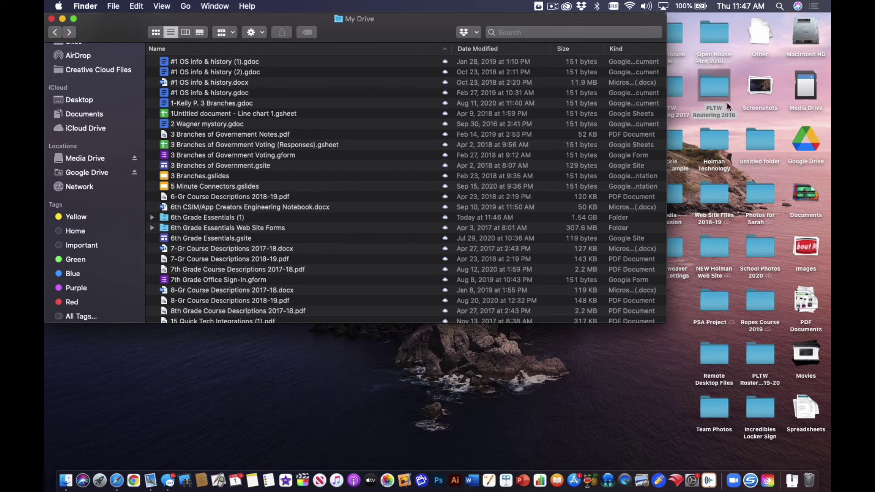
pyautogui.scroll(-10, 542, 171)
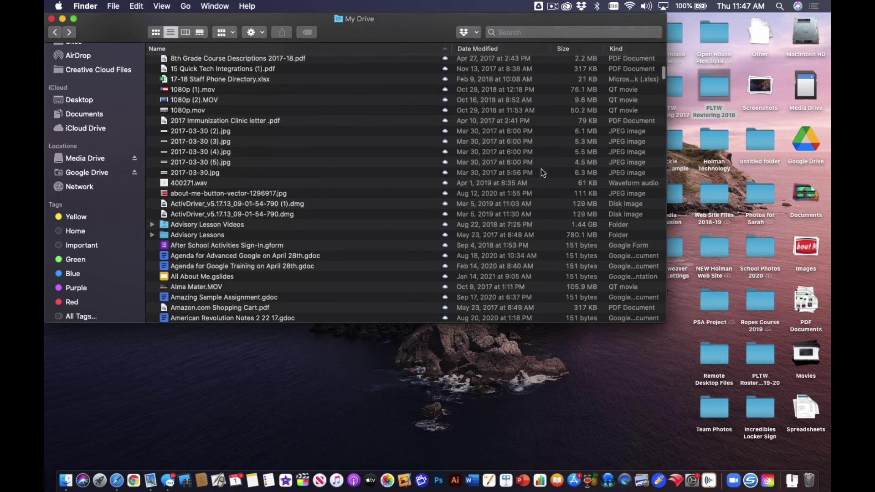
pyautogui.scroll(-2, 541, 169)
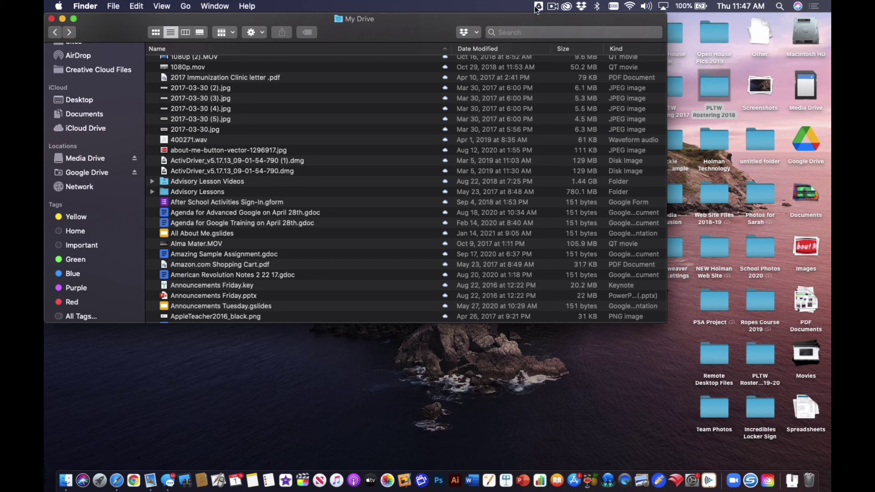
# Step: Quit Google Drive for desktop from its menu-bar settings menu
pyautogui.click(539, 6)
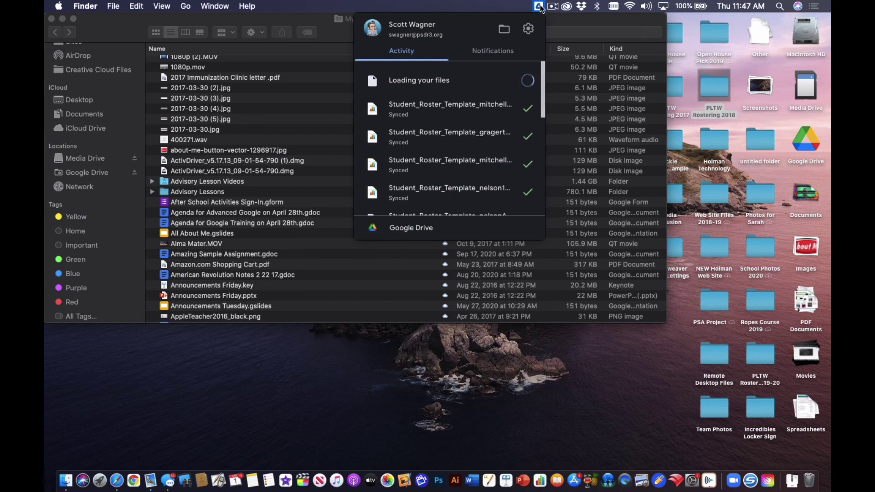
pyautogui.click(529, 29)
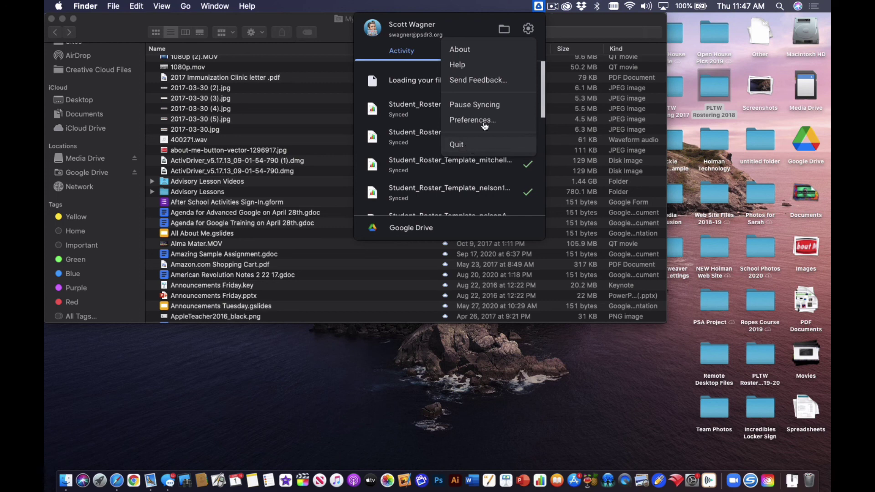
pyautogui.click(539, 4)
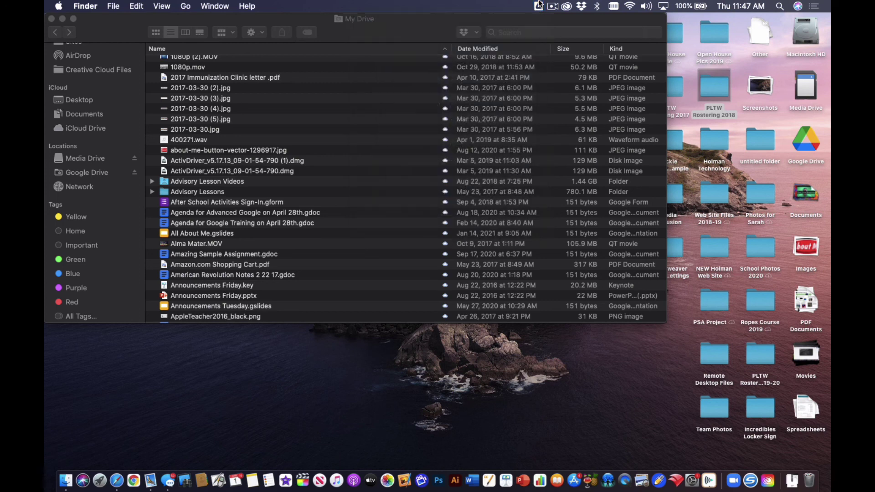
# Step: Switch Finder to the Applications folder to locate Google Drive.app
pyautogui.scroll(5, 94, 130)
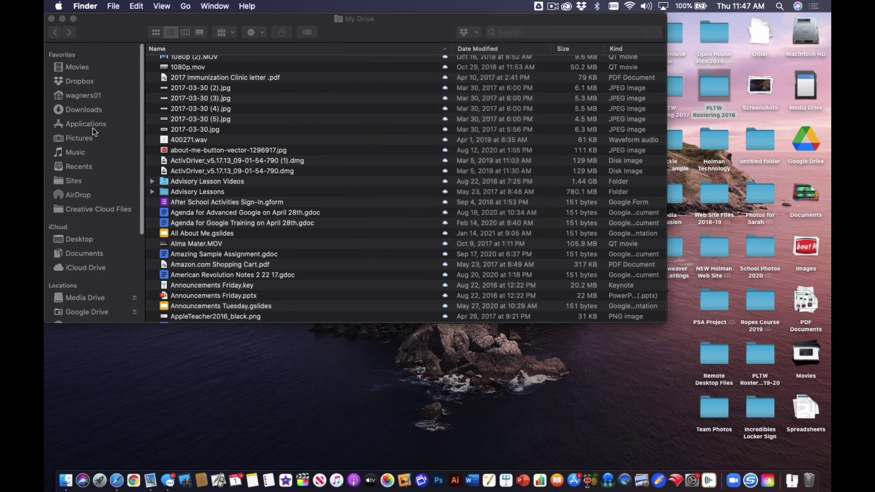
pyautogui.scroll(-1, 92, 119)
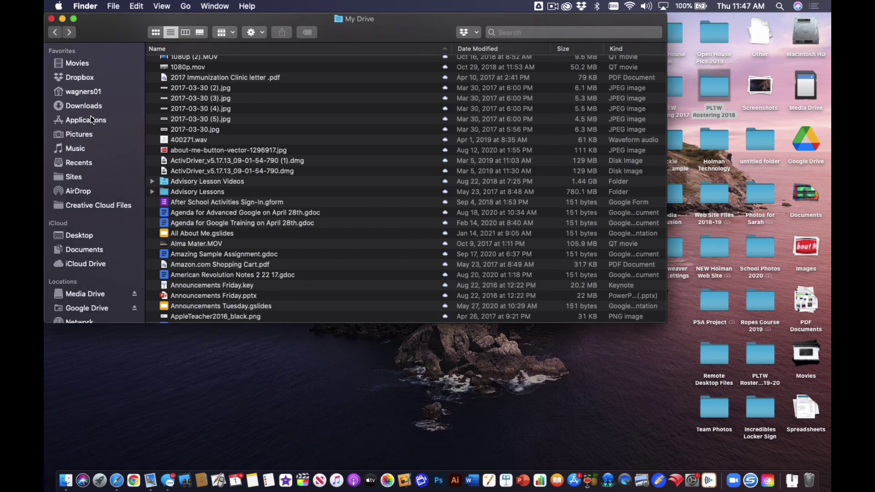
pyautogui.click(91, 117)
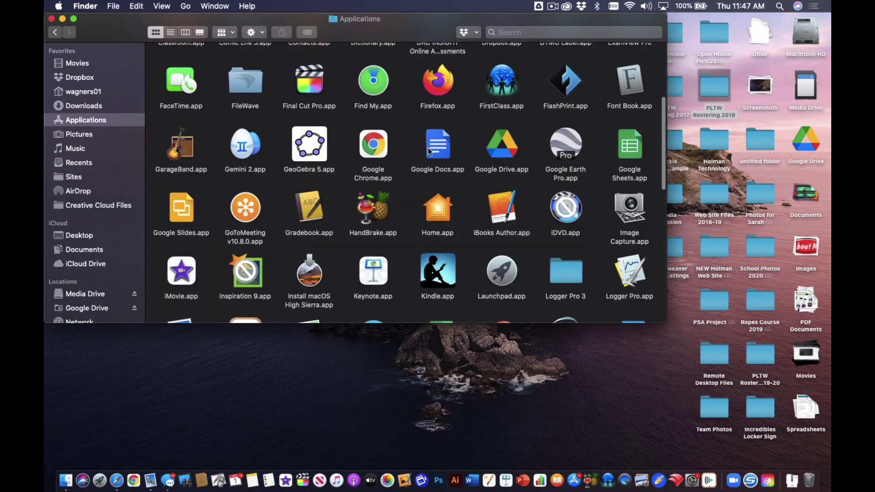